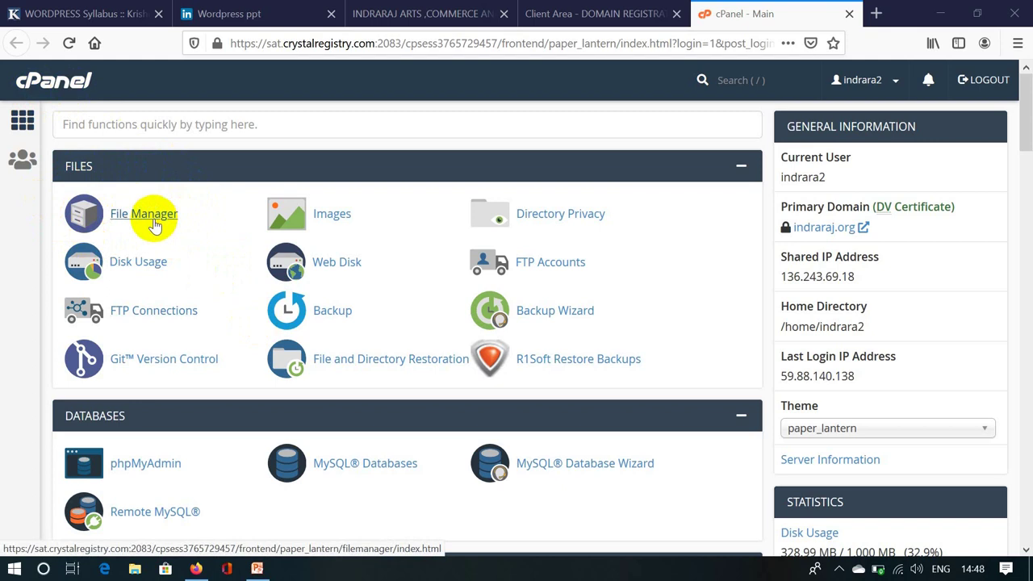
# Open the File Manager, view the contents of the public_html folder, and return to the home directory
pyautogui.click(144, 213)
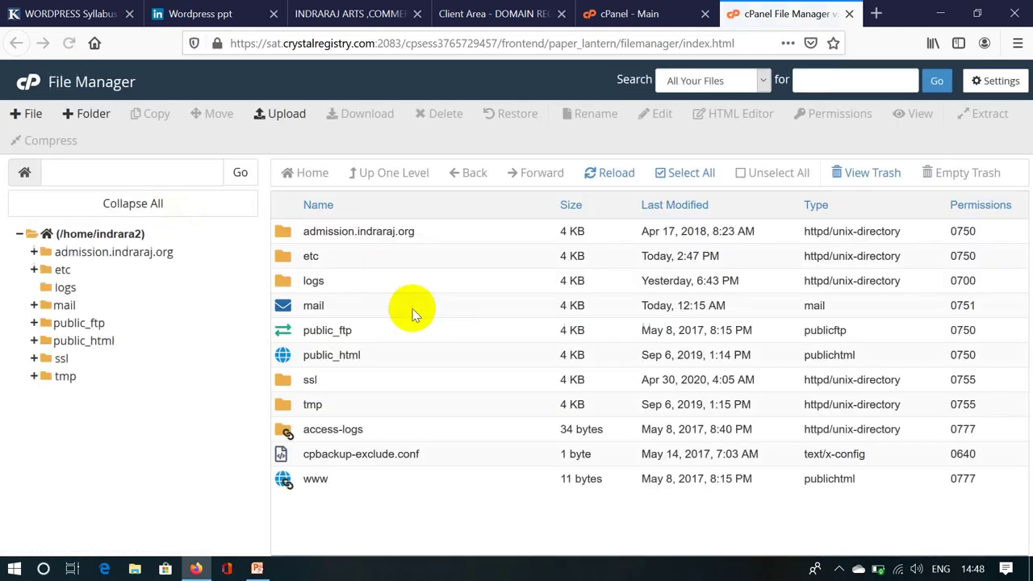
pyautogui.doubleClick(277, 359)
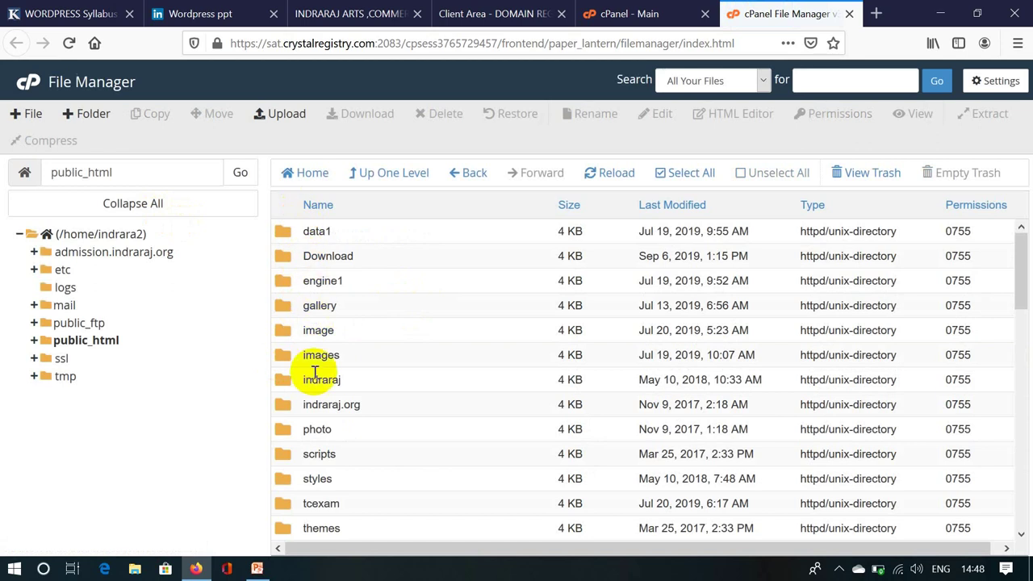
pyautogui.click(377, 174)
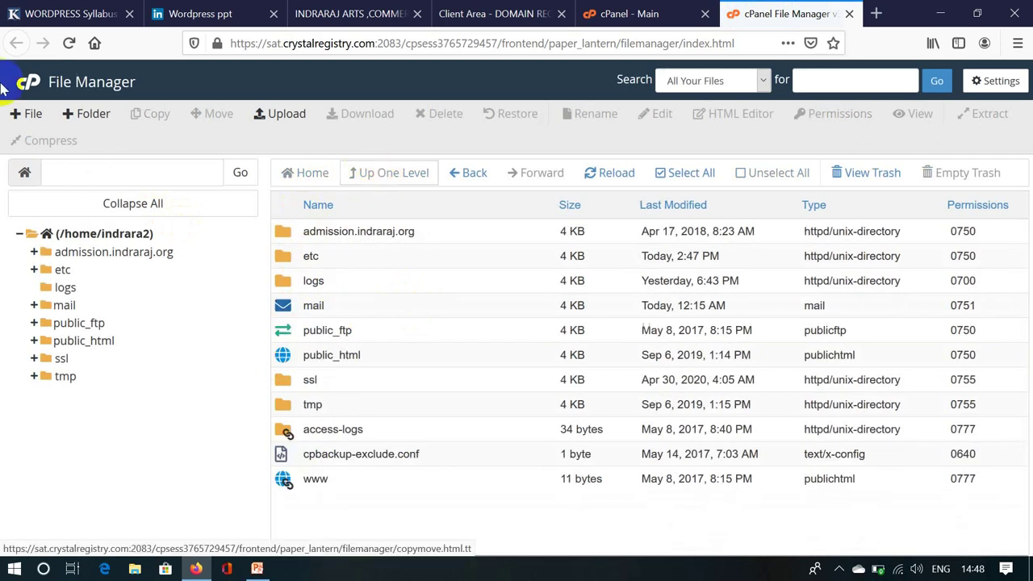
# Return to the cPanel main page and open the WordPress script in the Softaculous Apps Installer section
pyautogui.click(622, 13)
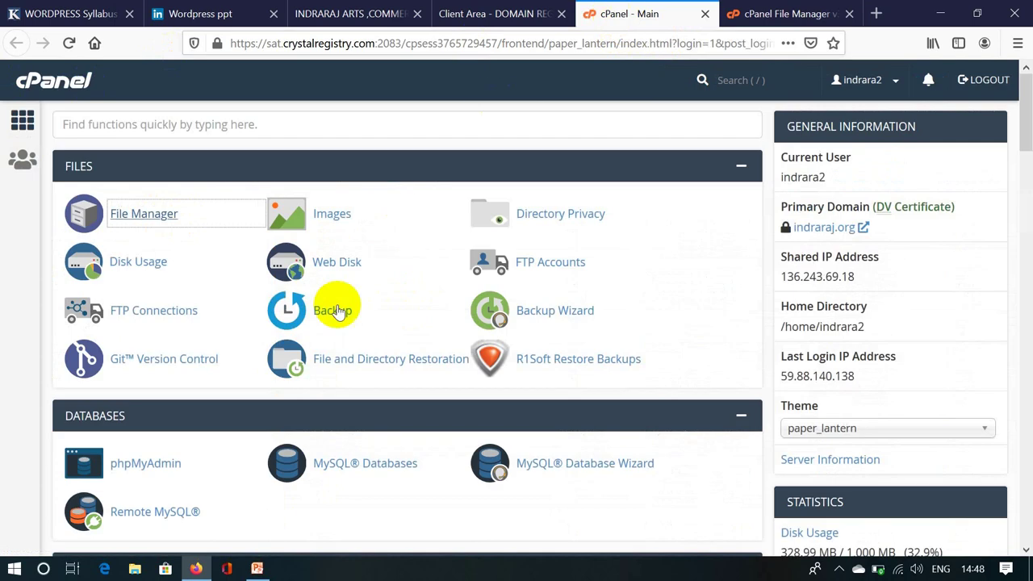
pyautogui.scroll(-5, 283, 334)
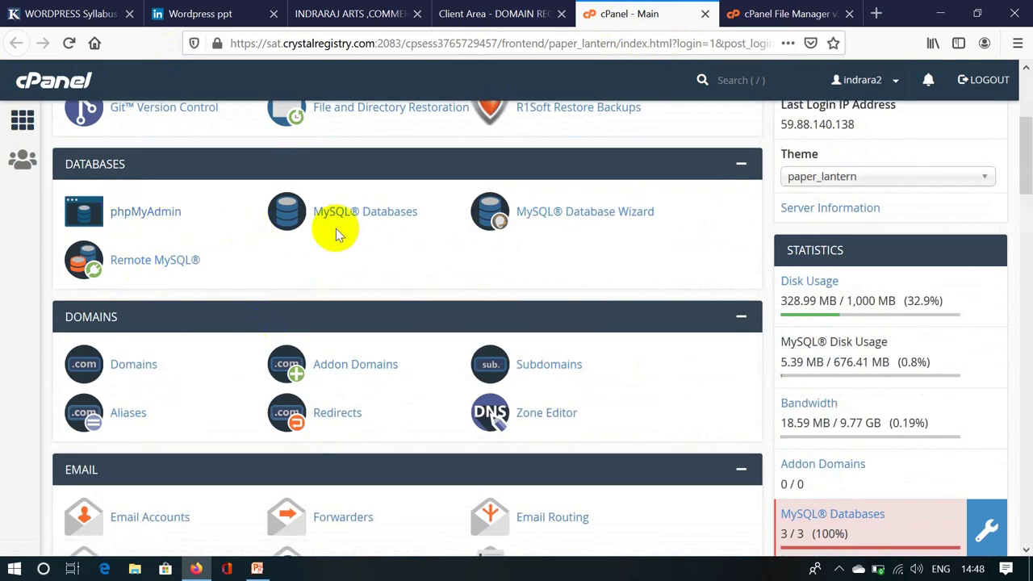
pyautogui.scroll(-5, 334, 230)
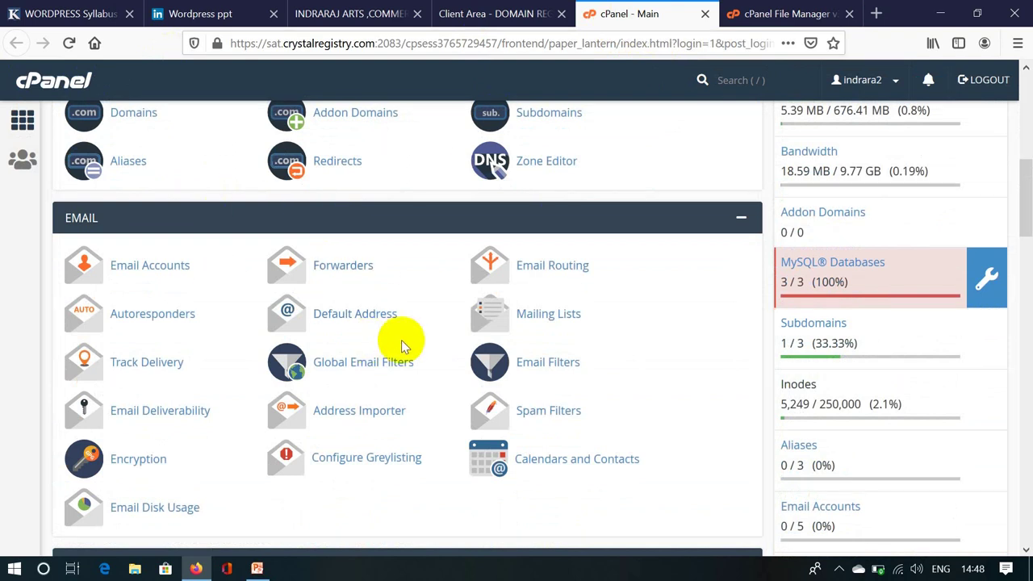
pyautogui.scroll(-8, 401, 341)
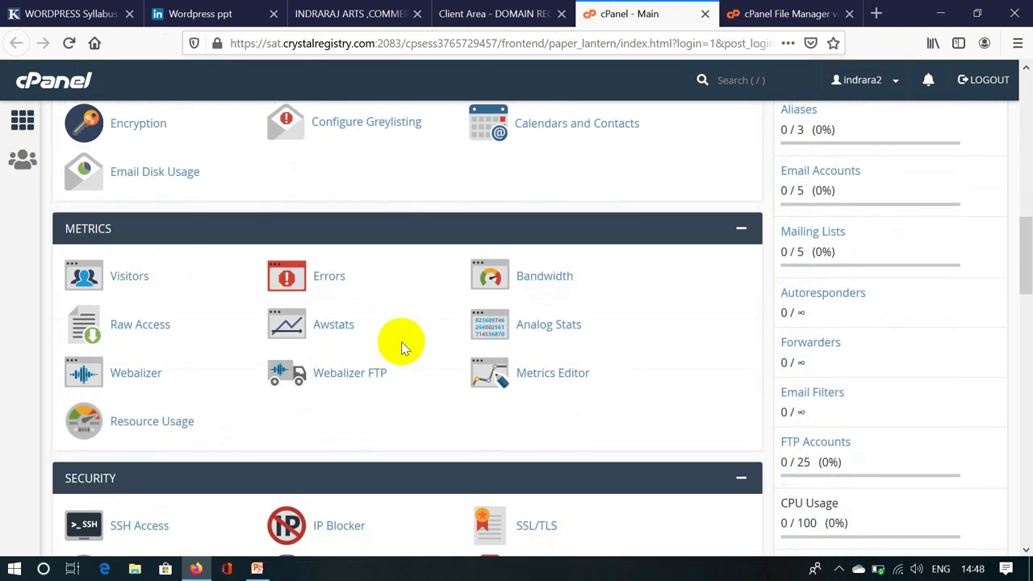
pyautogui.scroll(-7, 401, 341)
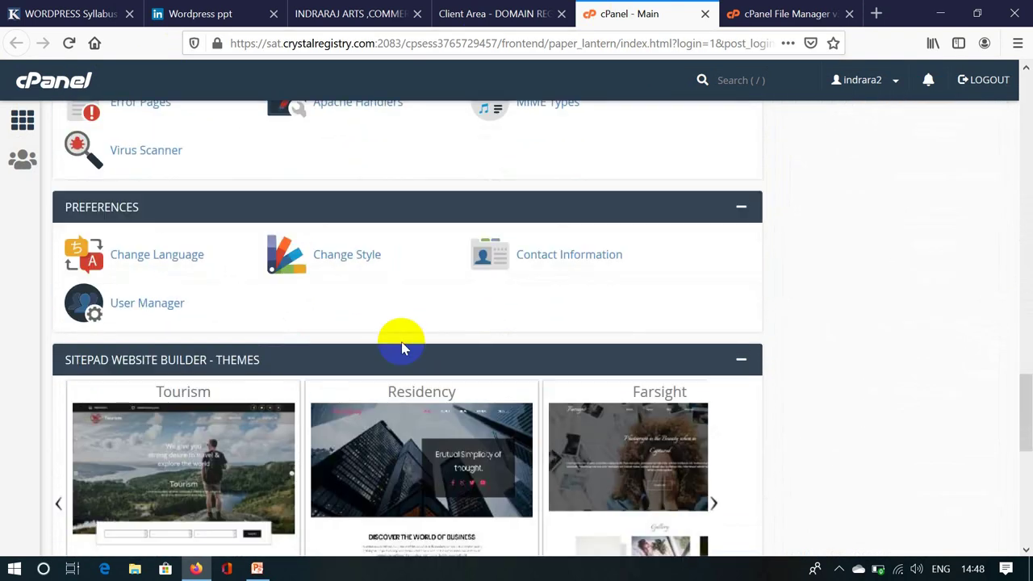
pyautogui.scroll(-6, 403, 345)
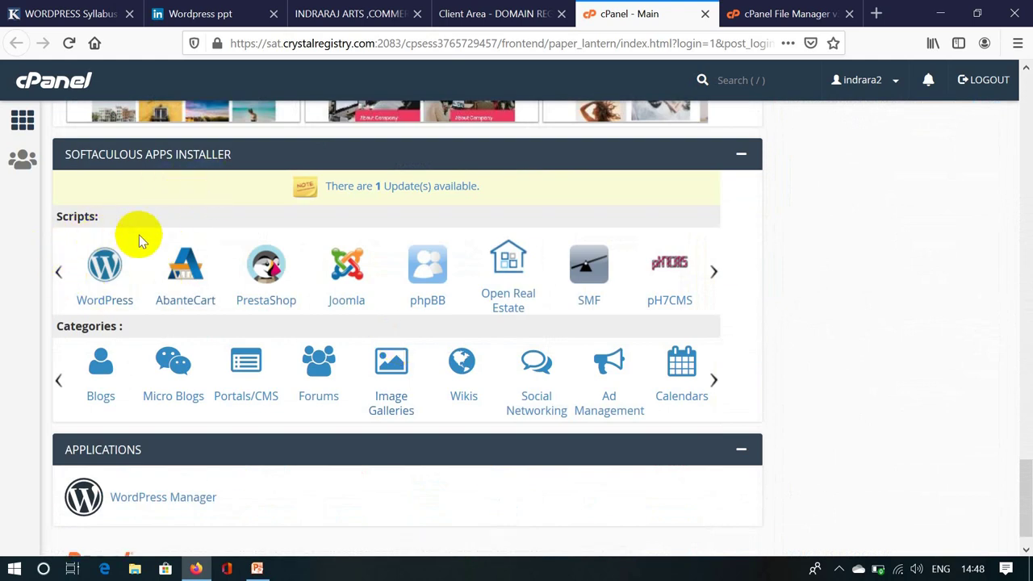
pyautogui.click(106, 269)
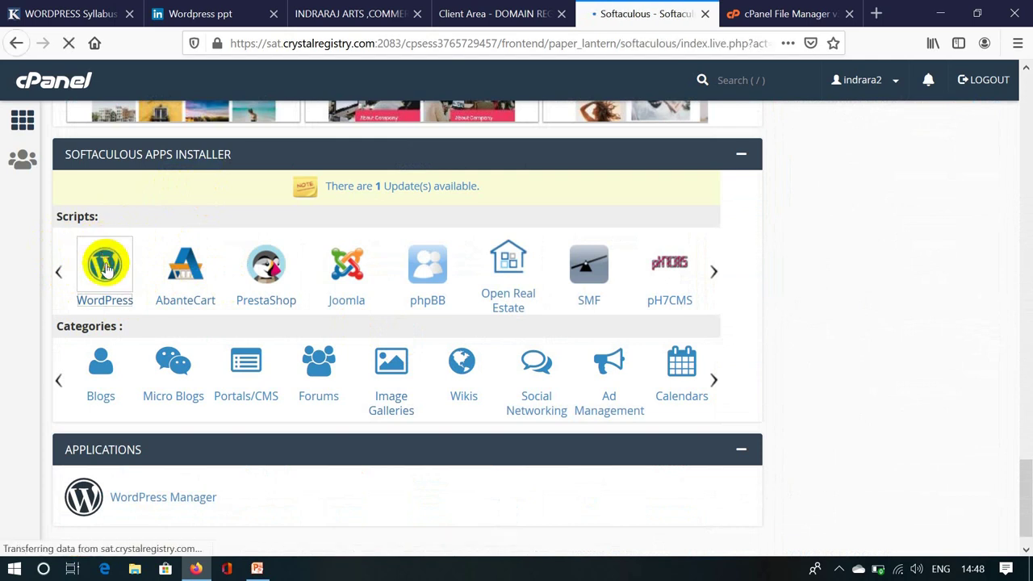
# Review the WordPress overview and open its installation form
pyautogui.scroll(-1, 468, 444)
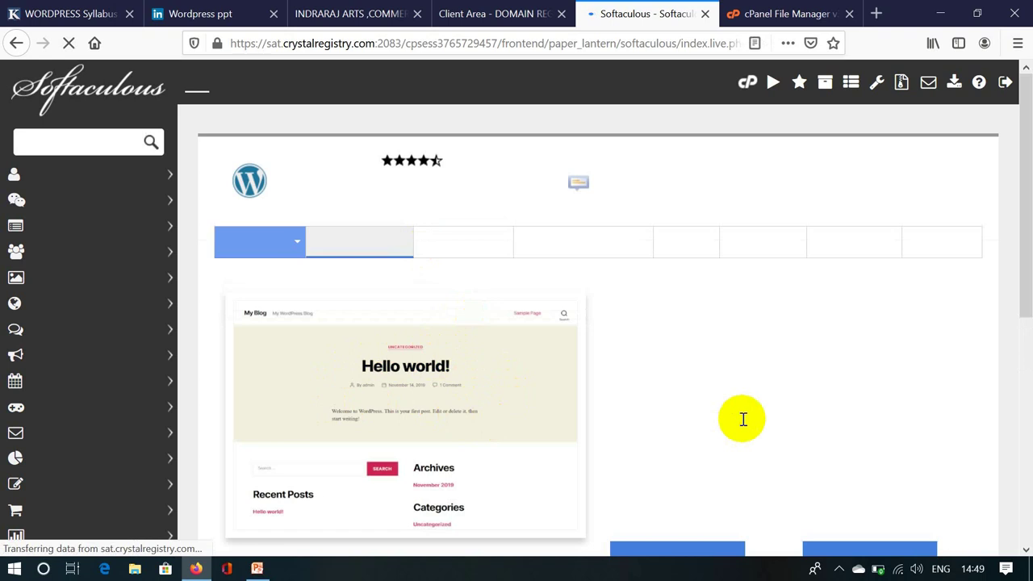
pyautogui.scroll(-2, 741, 418)
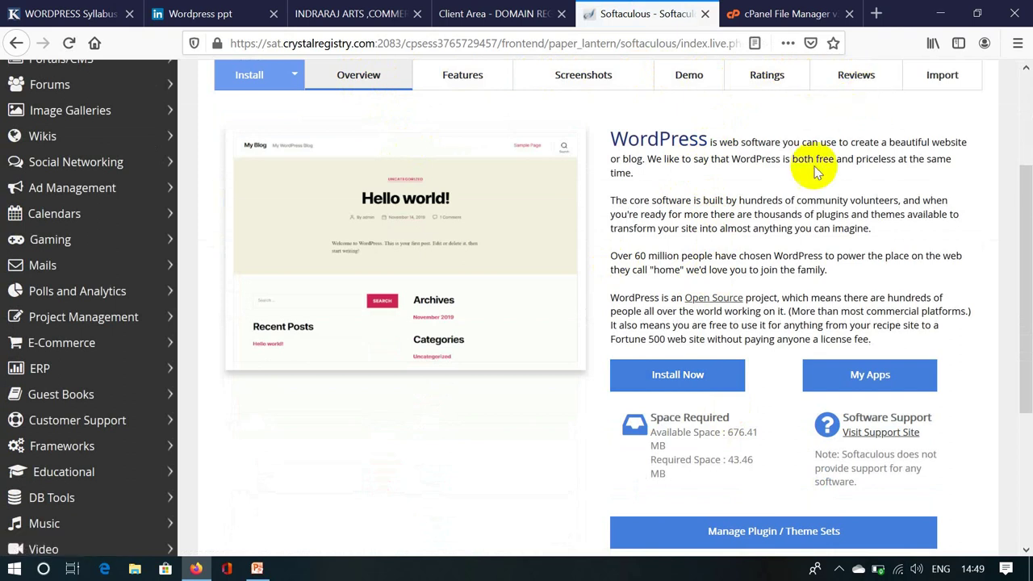
pyautogui.scroll(-2, 767, 322)
pyautogui.scroll(2, 767, 321)
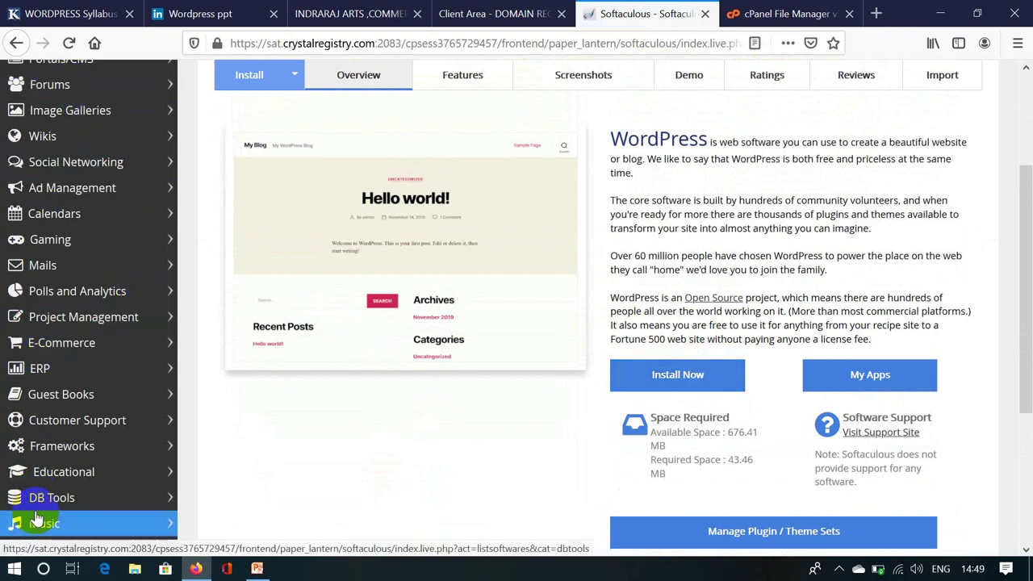
pyautogui.click(674, 378)
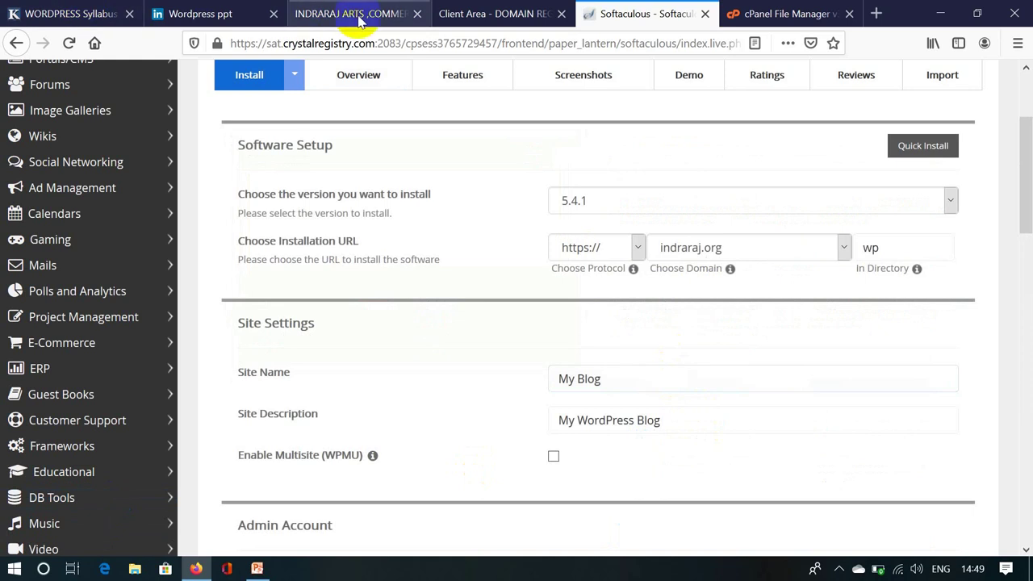
# Check the college website's domain and the File Manager's home directory, and return to the WordPress installation form
pyautogui.click(378, 14)
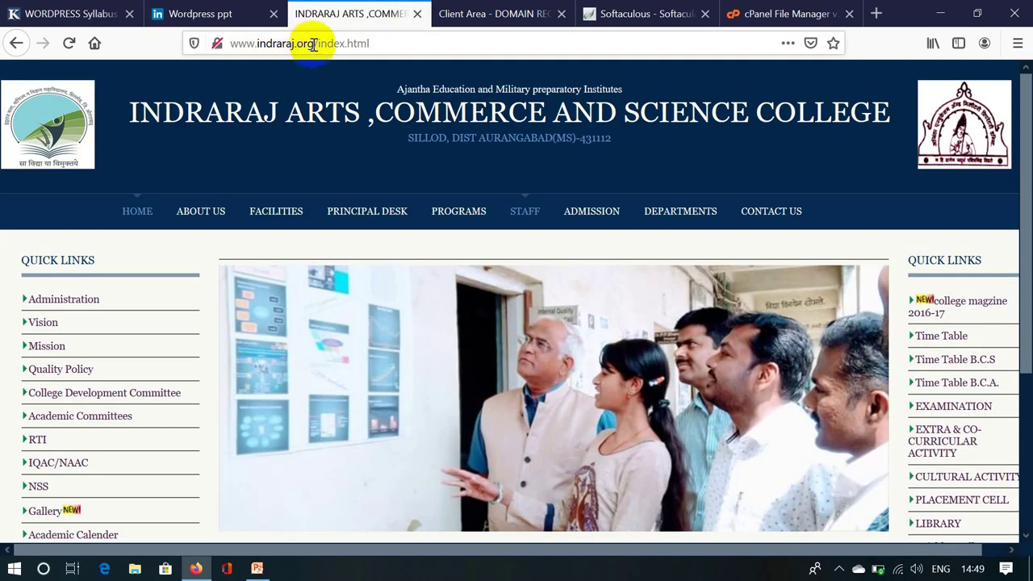
pyautogui.click(739, 14)
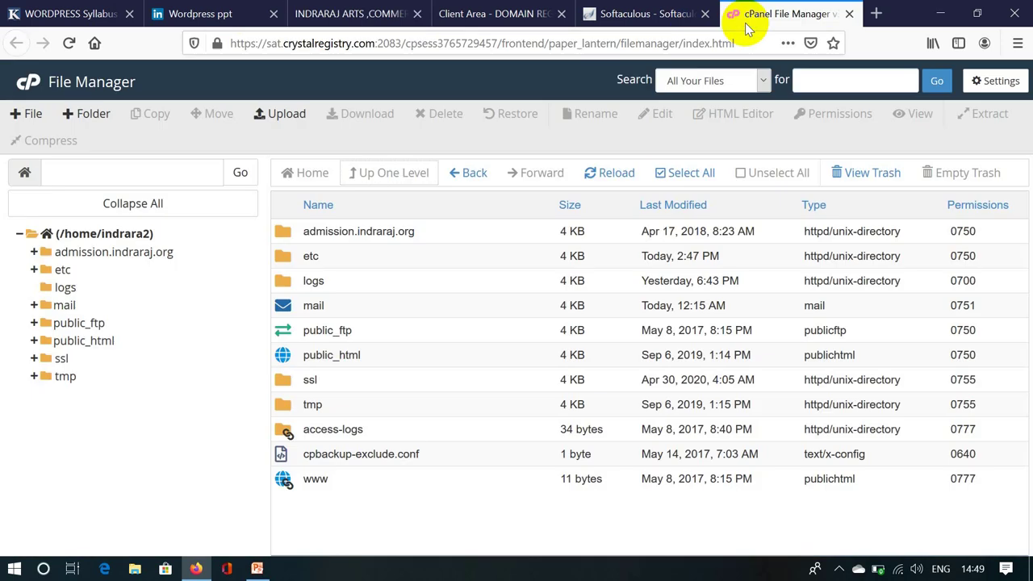
pyautogui.click(607, 18)
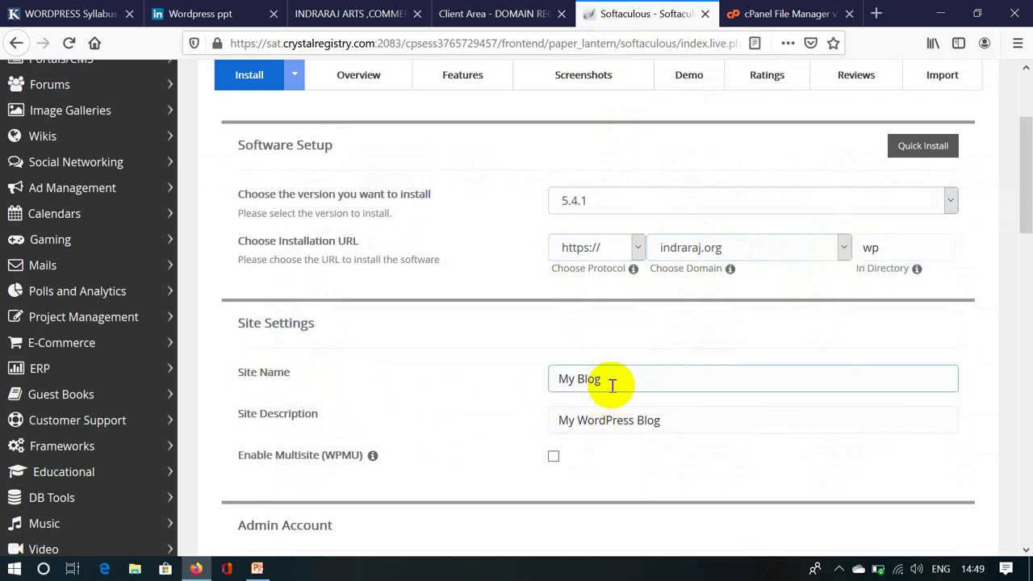
# Replace the default site name in the Site Settings with "indraraj"
pyautogui.tripleClick(563, 380)
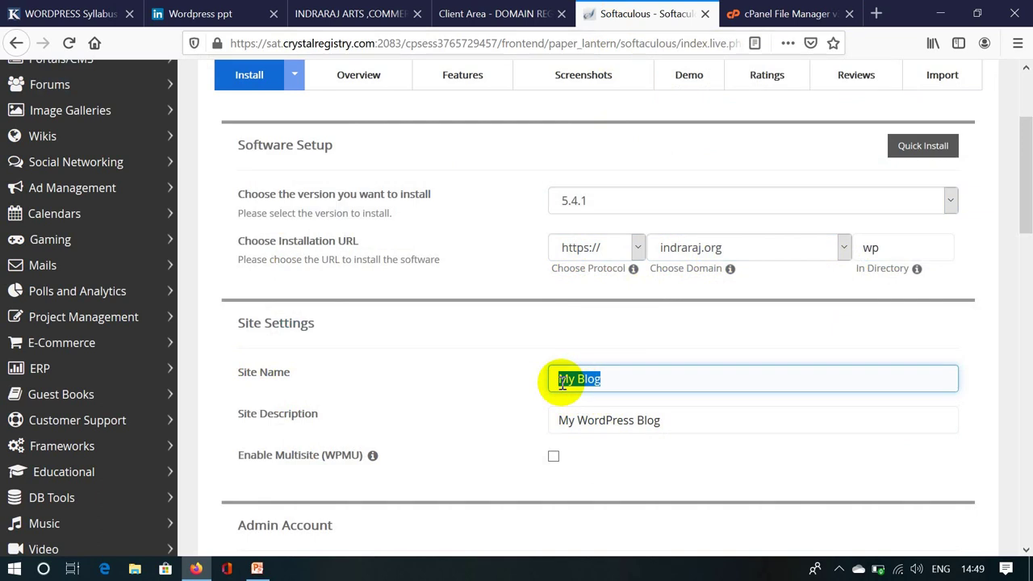
pyautogui.press('BackSpace')
pyautogui.write('Indrar')
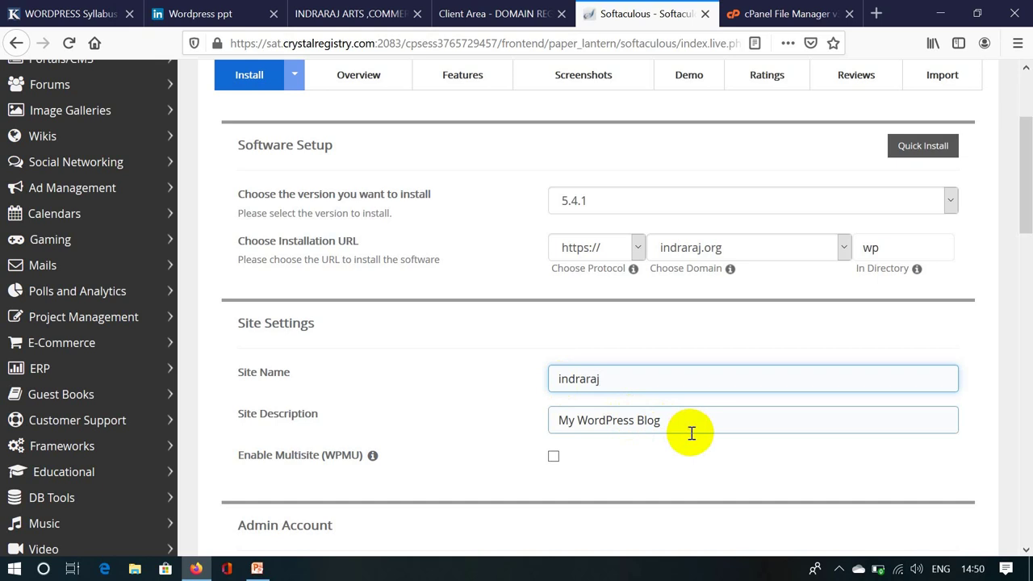
# Copy the address line below the college name on its website and use it to replace the default site description
pyautogui.click(337, 18)
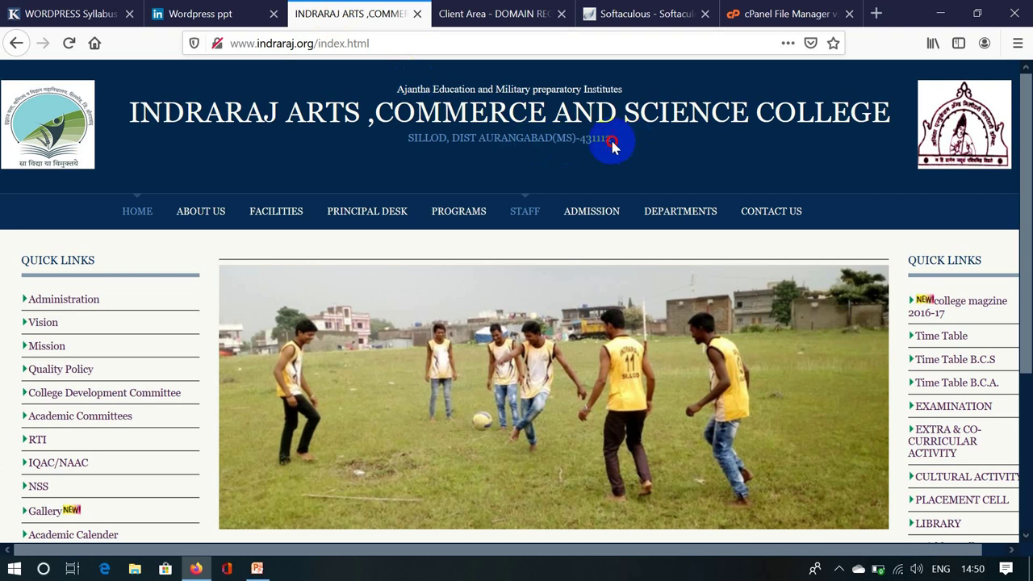
pyautogui.moveTo(611, 144); pyautogui.dragTo(406, 152)
pyautogui.hotkey('ctrl', 'c')
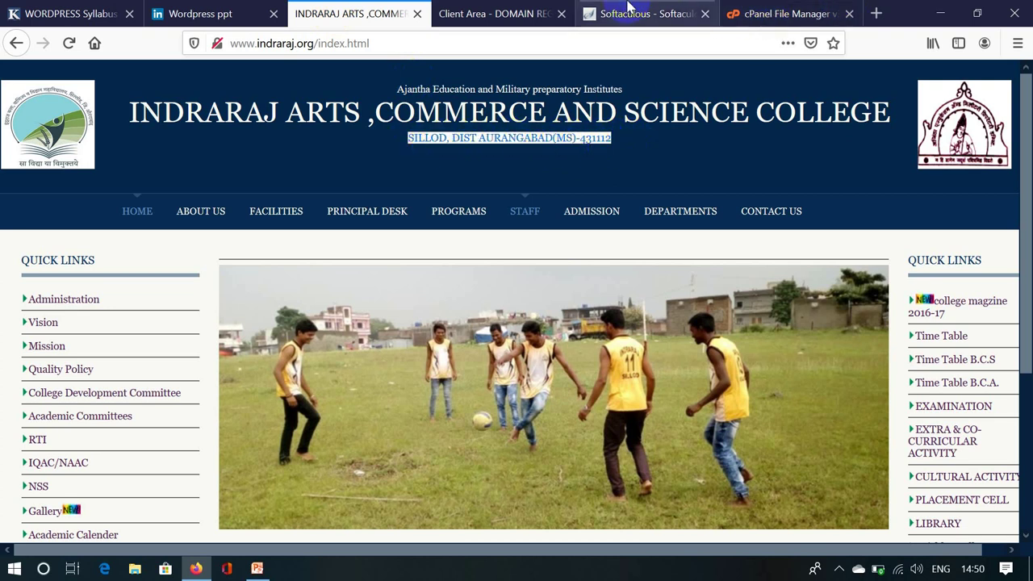
pyautogui.click(628, 10)
pyautogui.moveTo(669, 422); pyautogui.dragTo(557, 420)
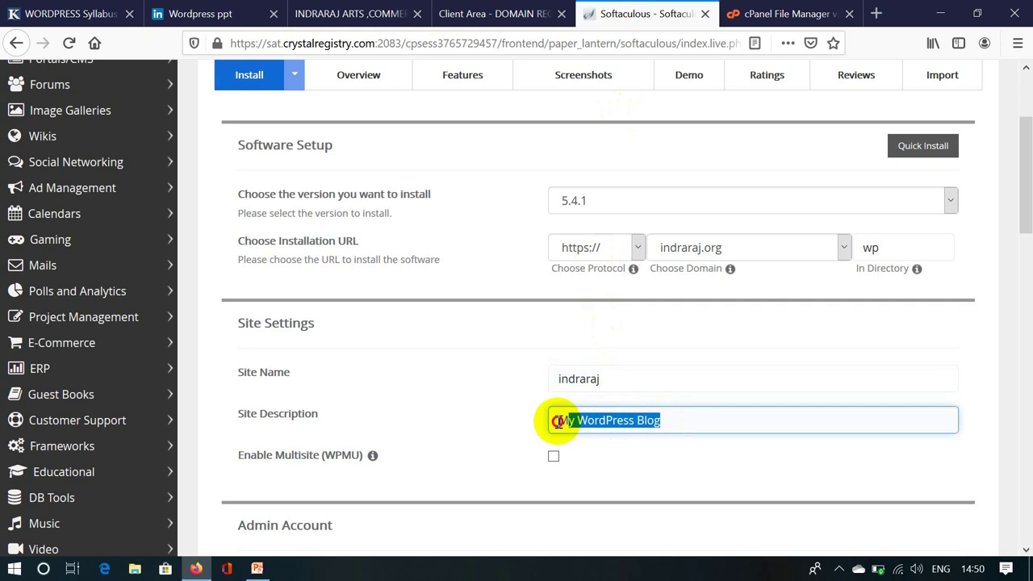
pyautogui.hotkey('ctrl', 'v')
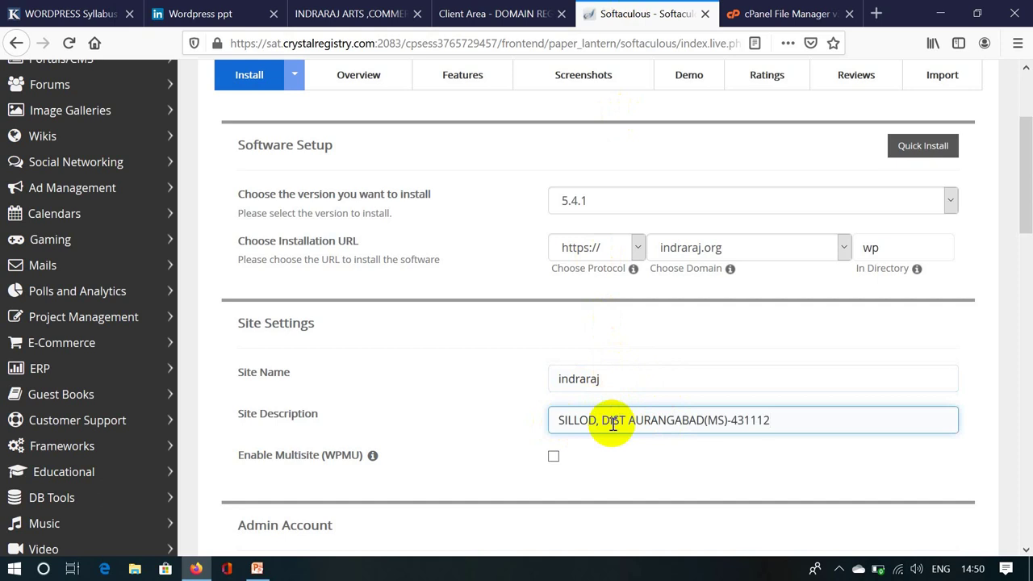
# Replace the default admin username in the Admin Account settings with the administrator's first name
pyautogui.scroll(-3, 613, 450)
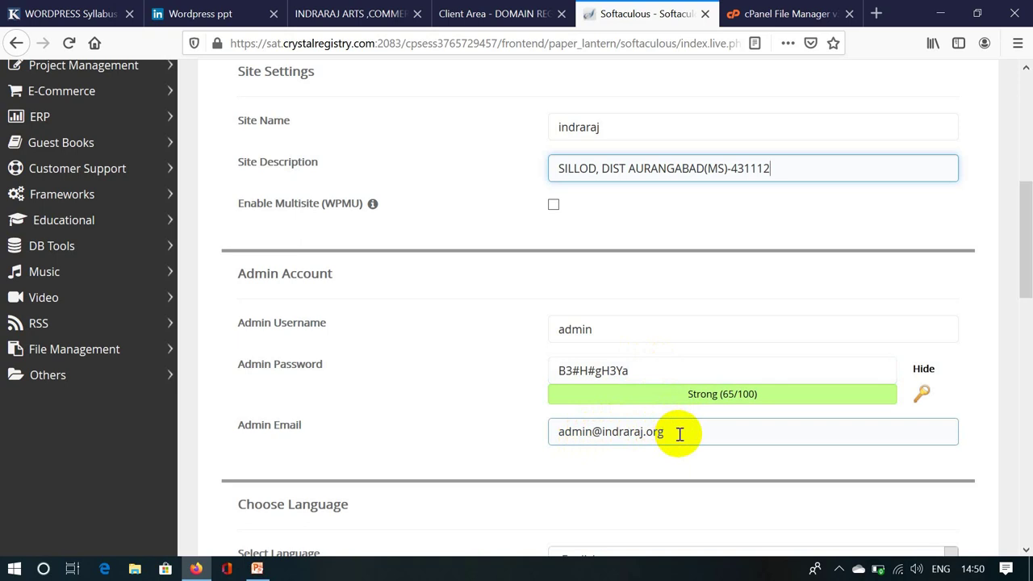
pyautogui.click(609, 335)
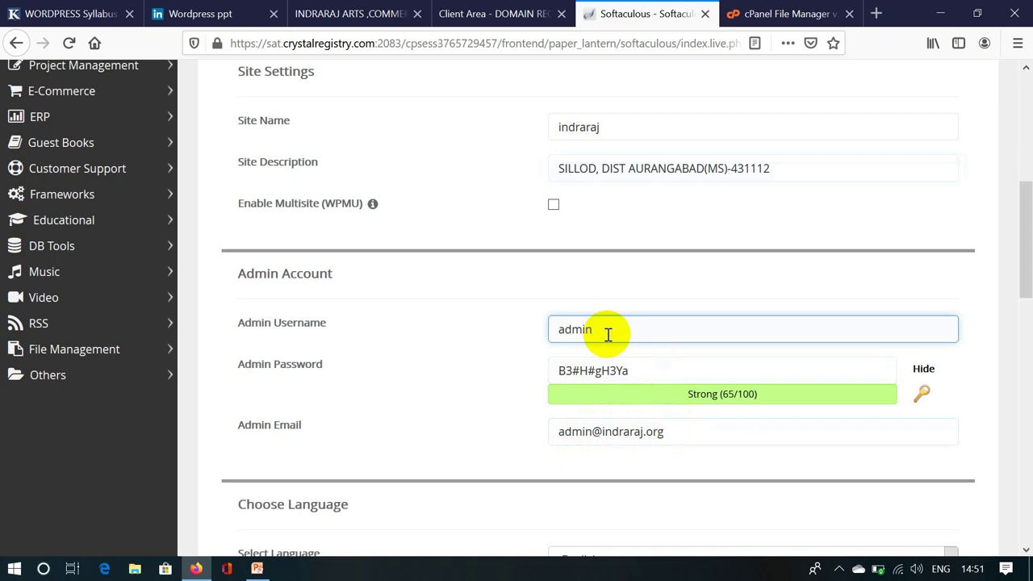
pyautogui.press('BackSpace')
pyautogui.press('BackSpace')
pyautogui.press('BackSpace')
pyautogui.press('BackSpace')
pyautogui.press('BackSpace')
pyautogui.write('Vijay')
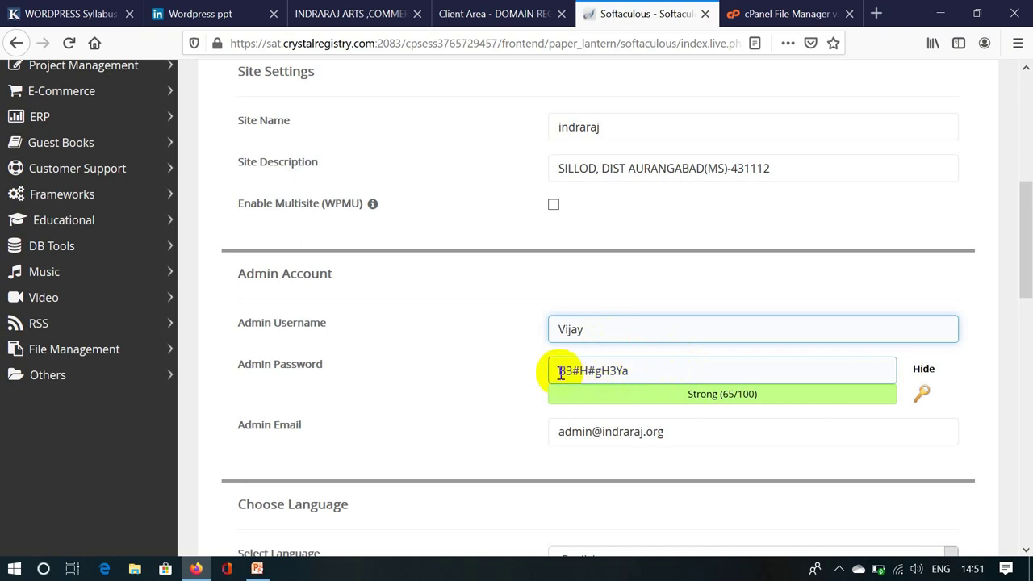
# Examine the generated admin password, the language, plugin and advanced options, and the first two sets of selectable themes
pyautogui.moveTo(558, 371); pyautogui.dragTo(648, 367)
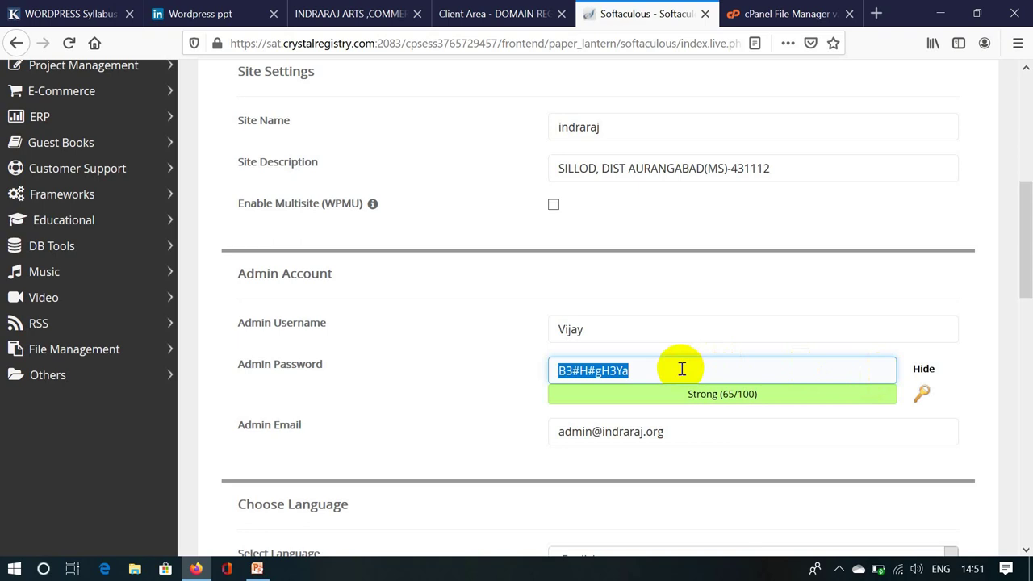
pyautogui.scroll(5, 681, 369)
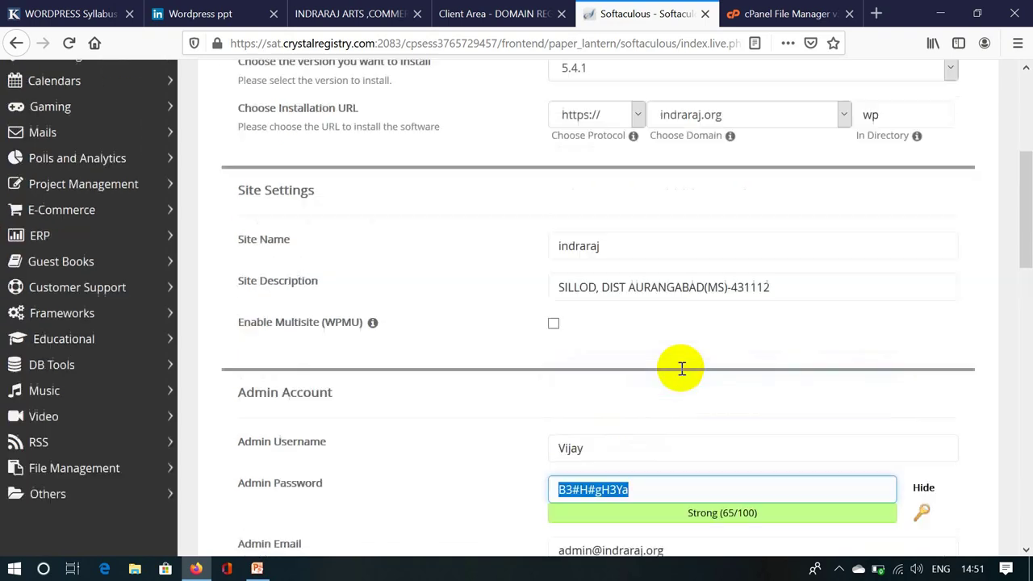
pyautogui.scroll(-6, 681, 368)
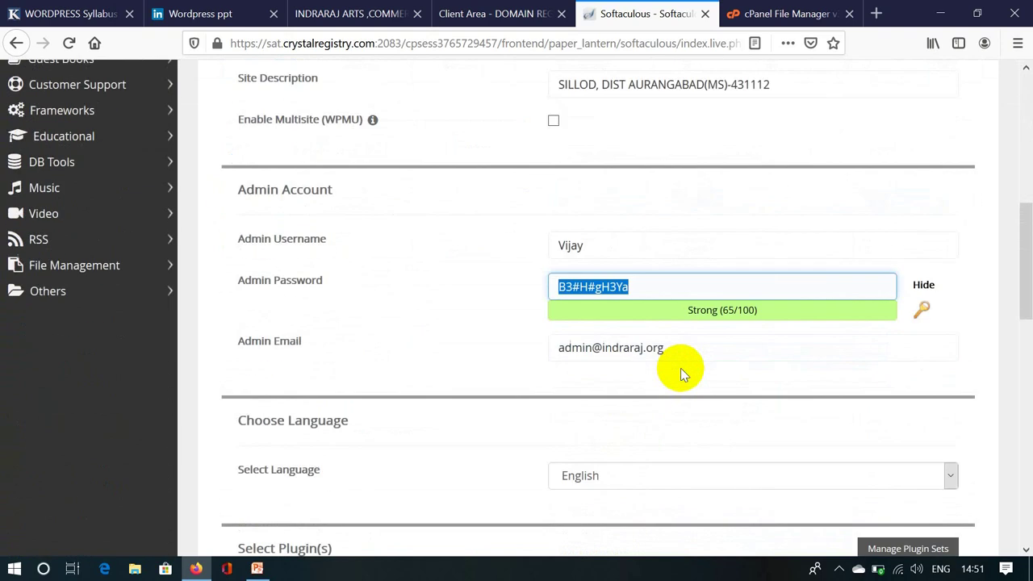
pyautogui.scroll(-5, 680, 368)
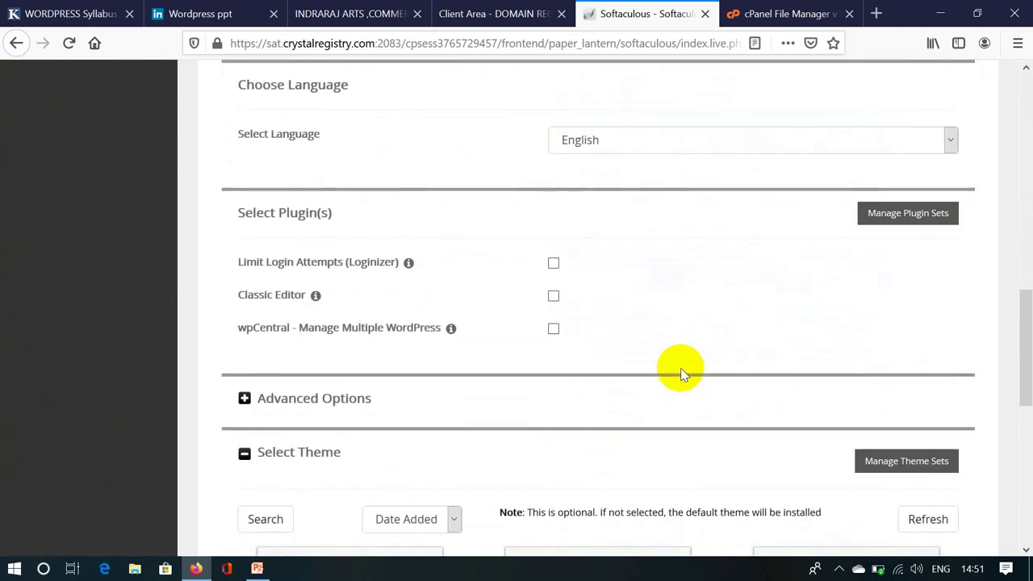
pyautogui.scroll(-3, 680, 368)
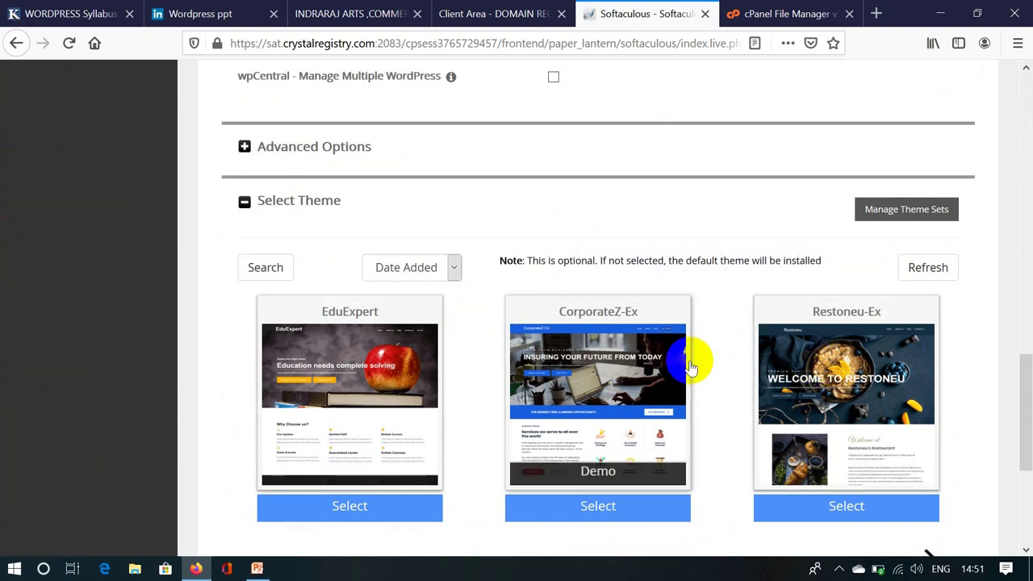
pyautogui.scroll(-4, 690, 365)
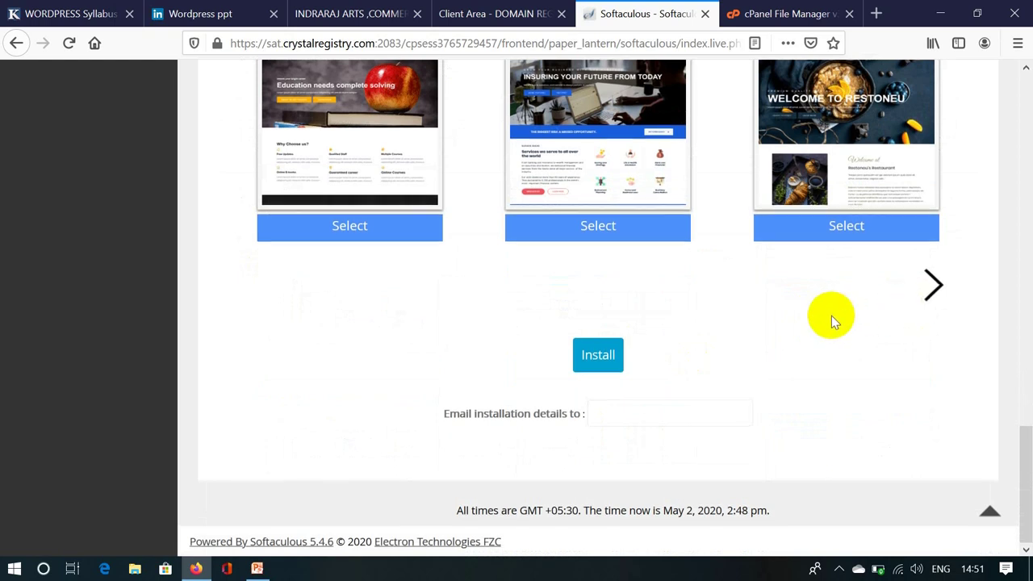
pyautogui.scroll(3, 832, 315)
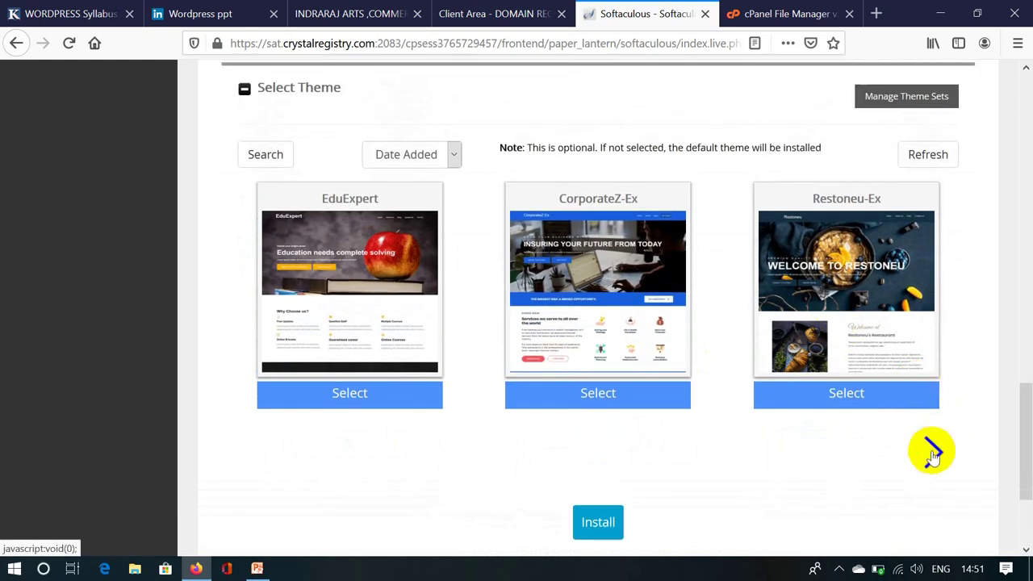
pyautogui.click(932, 450)
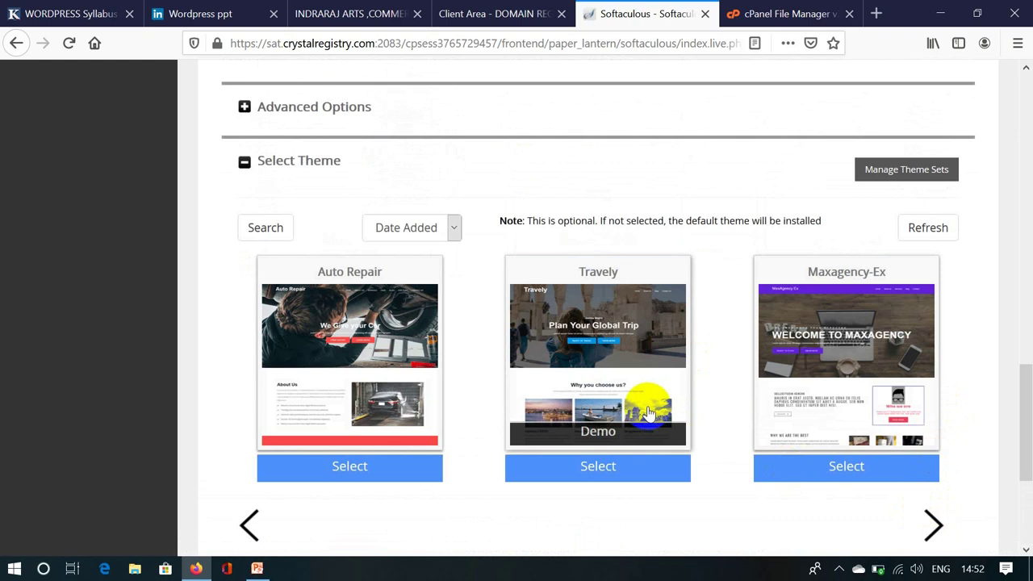
pyautogui.scroll(-2, 648, 411)
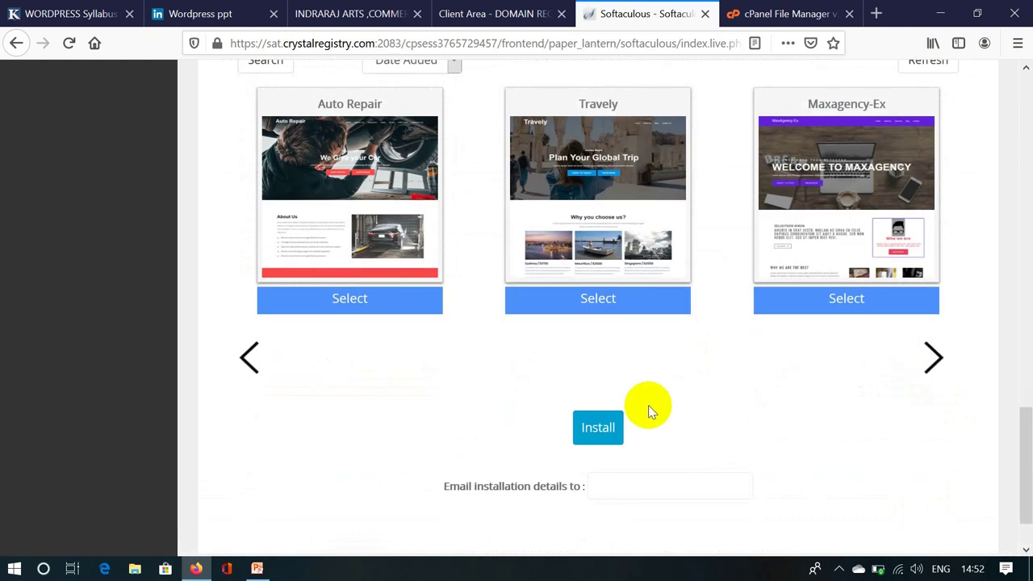
# Start the WordPress installation with the configured site and admin settings, leaving the e-mail field for installation details empty
pyautogui.click(599, 430)
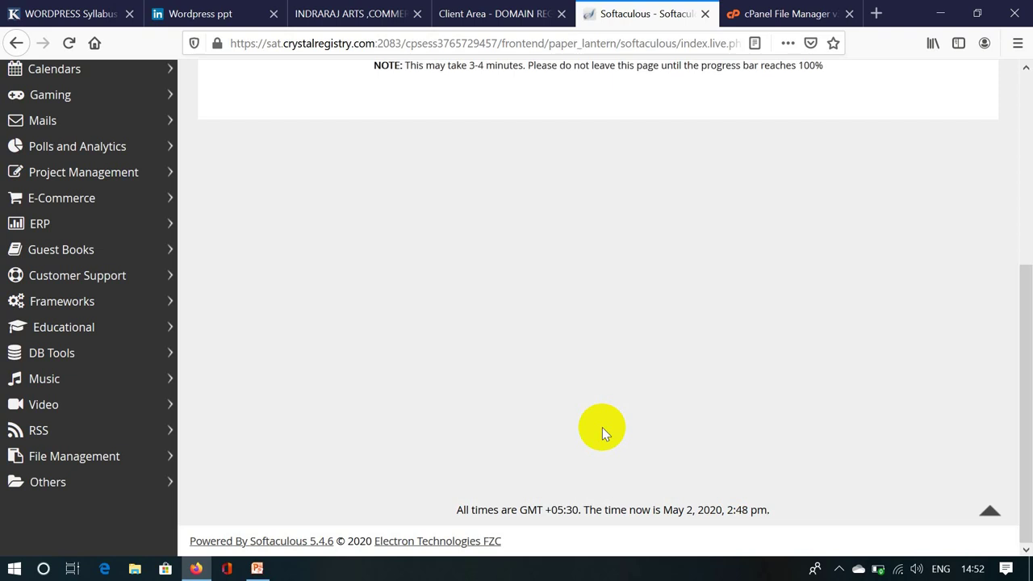
pyautogui.scroll(3, 670, 404)
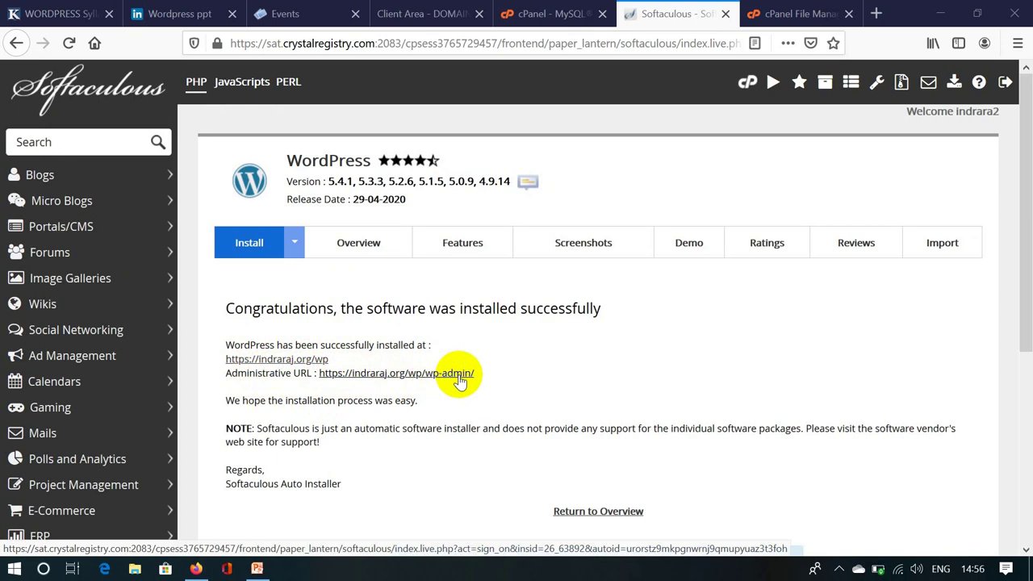
# Open the newly installed site at indraraj.org/wp and review its home page from the header down to the footer widgets
pyautogui.click(306, 360)
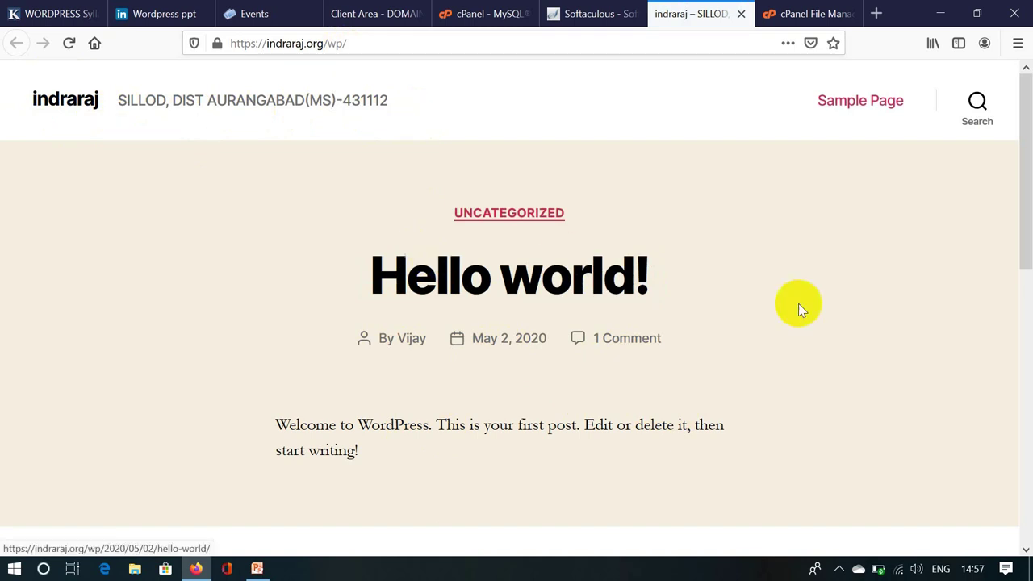
pyautogui.scroll(-5, 799, 304)
pyautogui.scroll(-1, 799, 304)
pyautogui.scroll(-4, 799, 304)
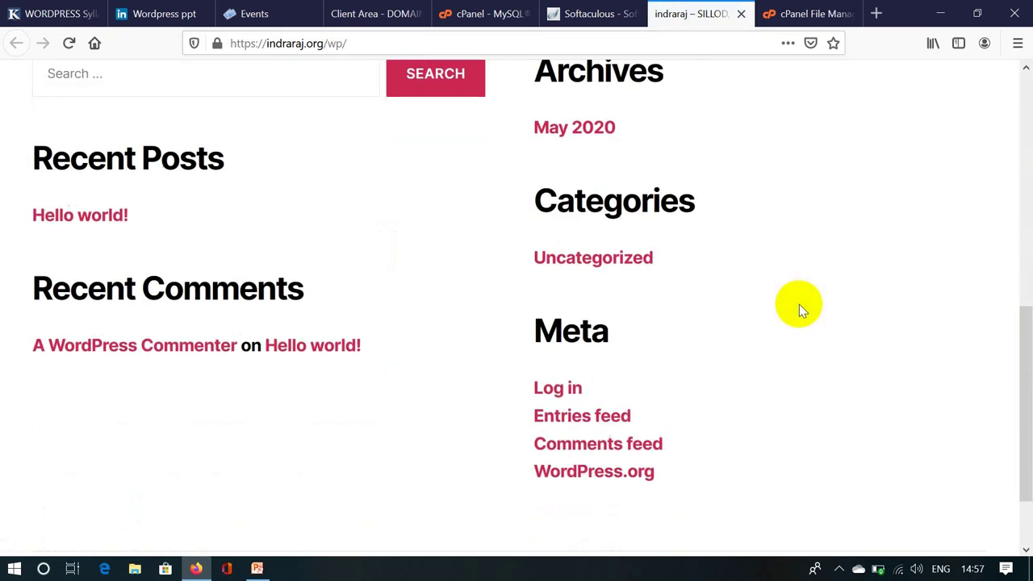
pyautogui.scroll(10, 799, 305)
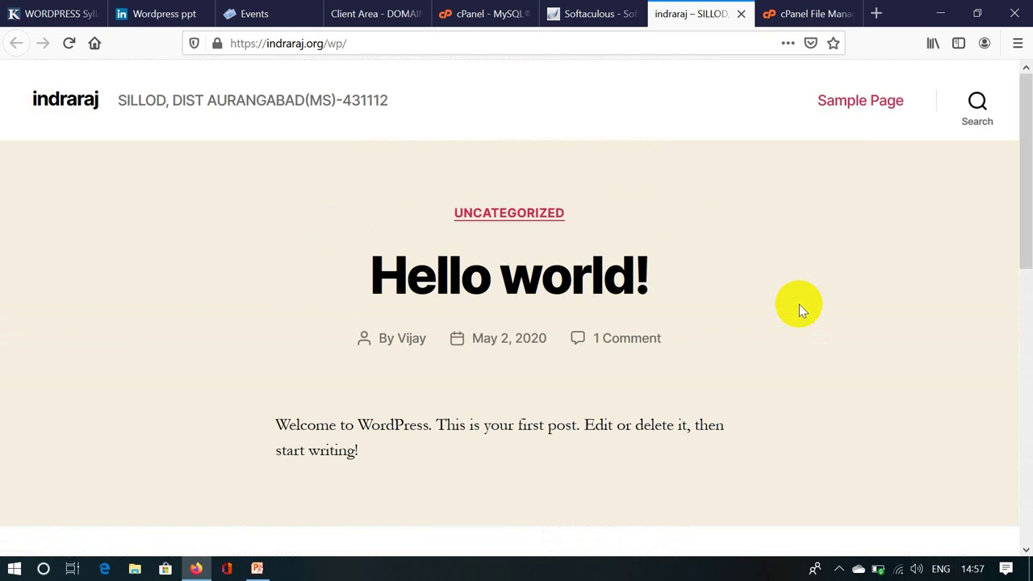
# Switch to the PowerPoint slideshow that lists the Unit I WordPress topics
pyautogui.click(259, 569)
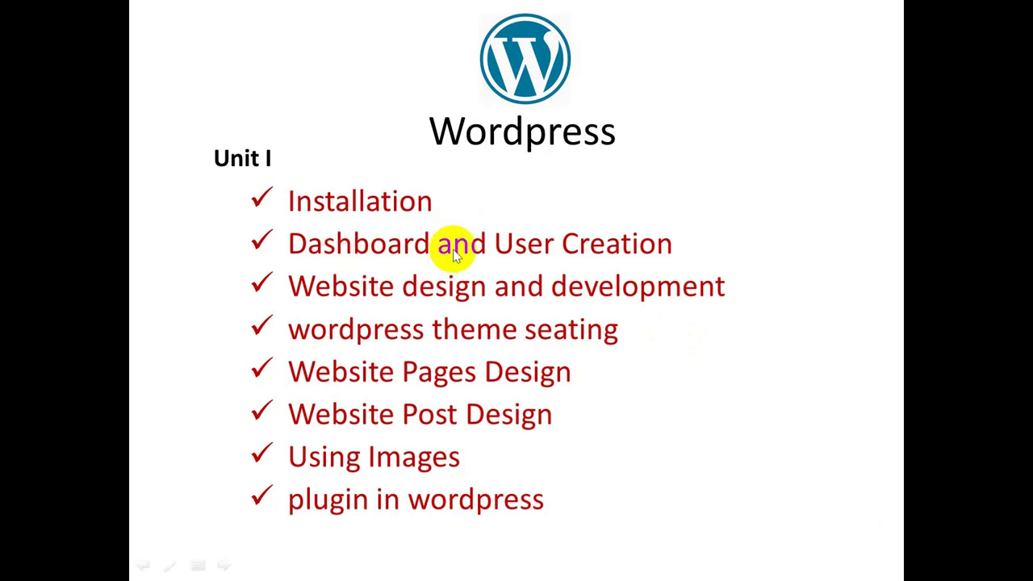